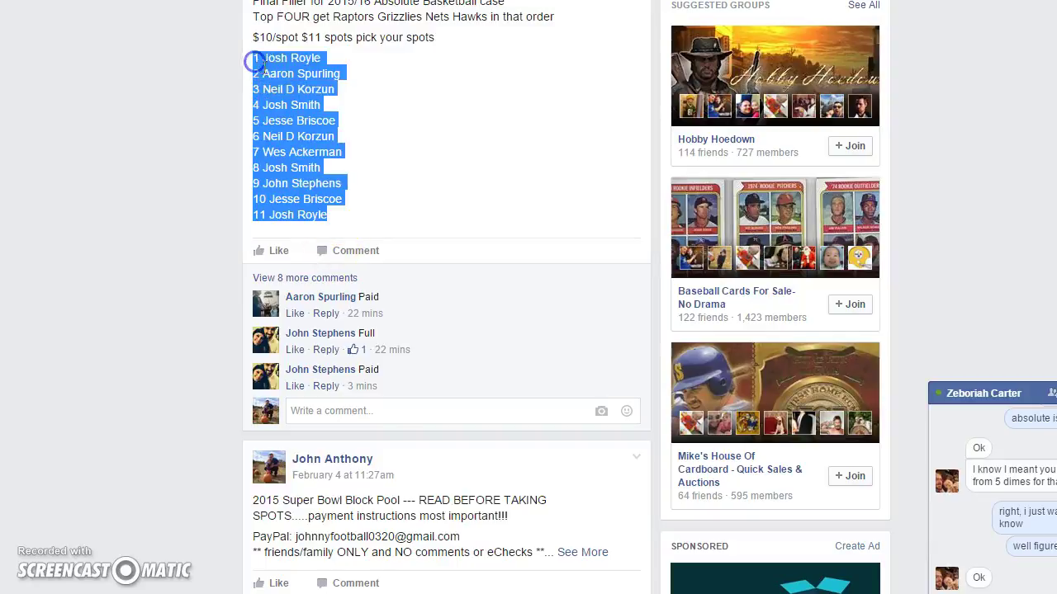
Copy the selected 11 names from the Facebook post and switch to the List Randomizer tab
{"action": "right_click", "coordinate": [256, 63]}
{"action": "left_click", "coordinate": [298, 90]}
{"action": "key", "text": "ctrl+Tab"}
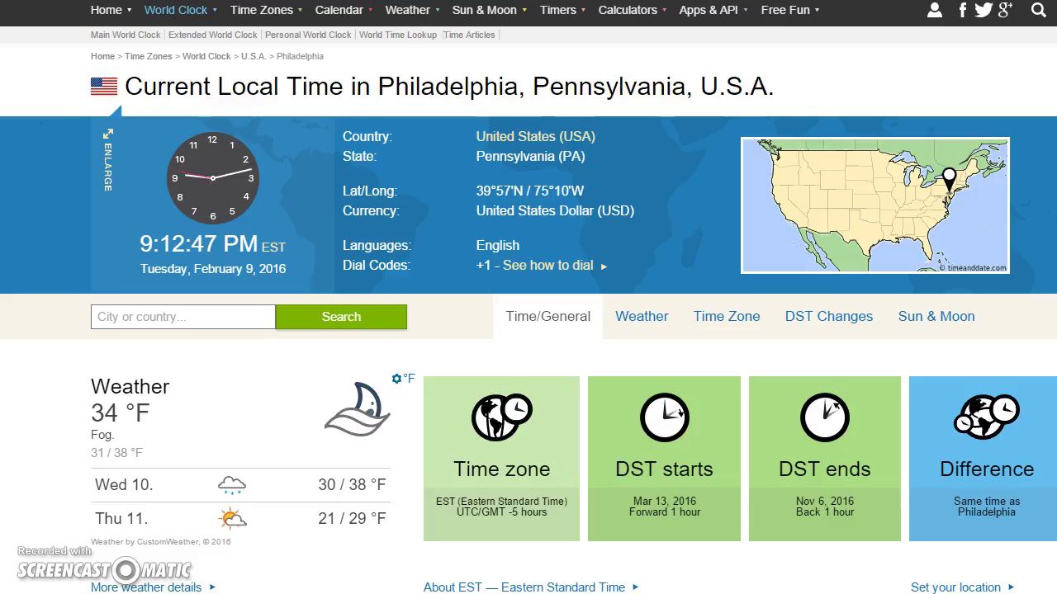
{"action": "key", "text": "ctrl+Tab"}
Paste the 11 copied names into the List Randomizer's list field
{"action": "left_click", "coordinate": [357, 252]}
{"action": "right_click", "coordinate": [356, 252]}
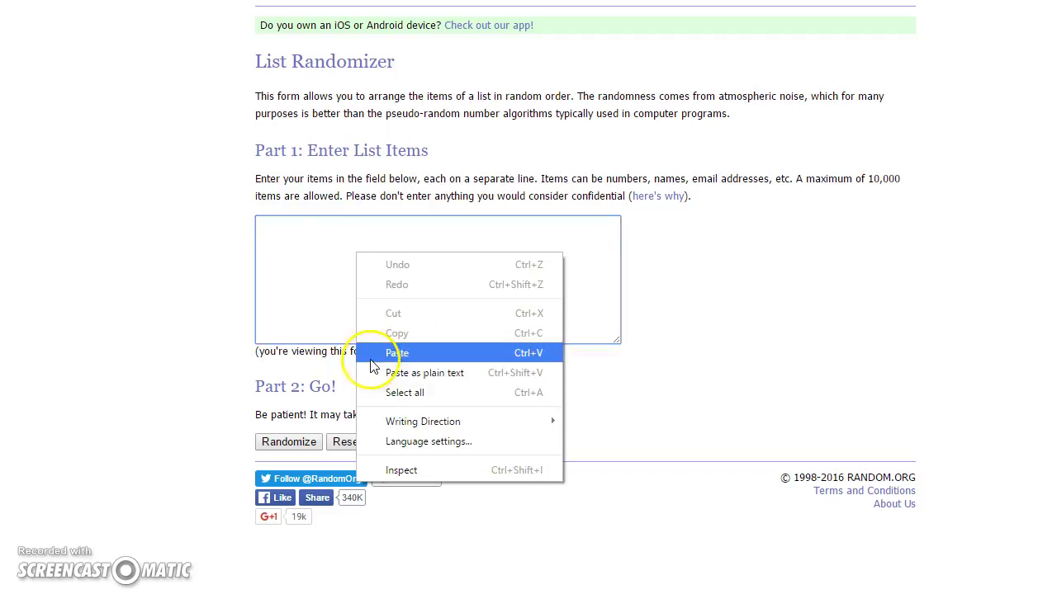
{"action": "left_click", "coordinate": [397, 353]}
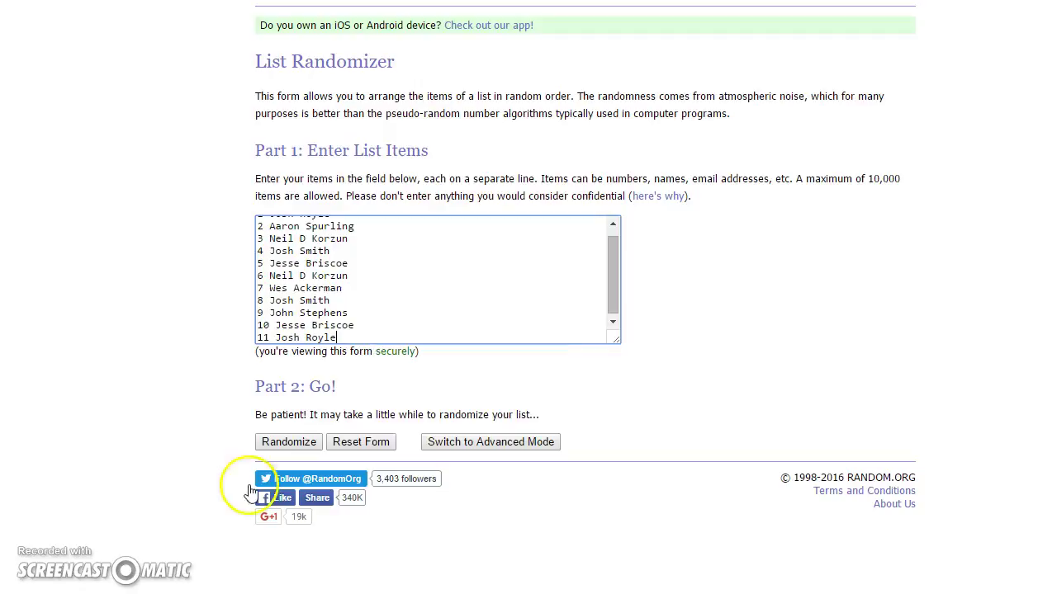
Randomize the list, then reshuffle it with Again! until it reads 6 times
{"action": "left_click", "coordinate": [289, 442]}
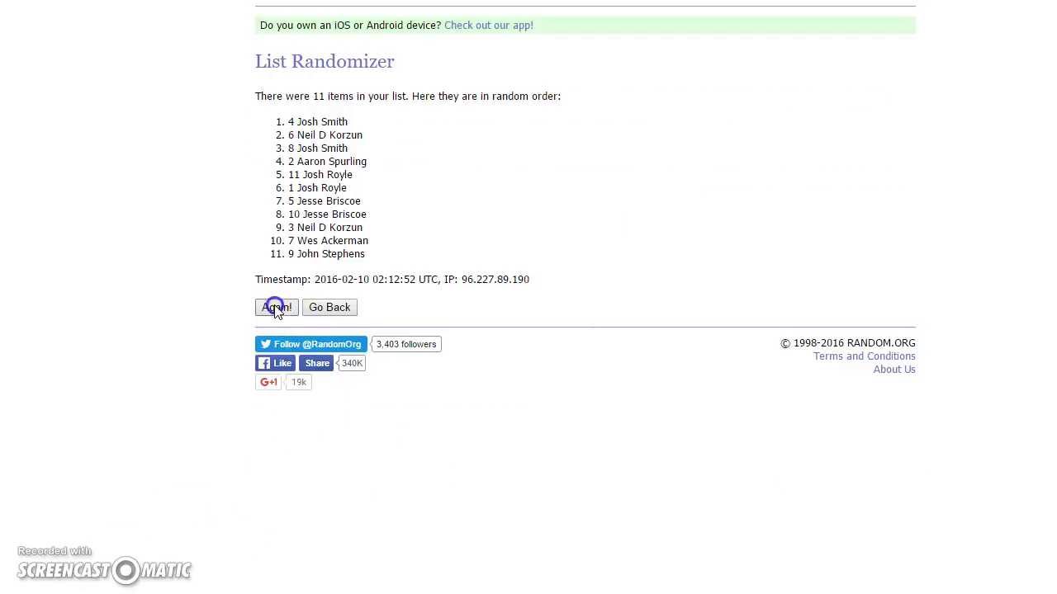
{"action": "left_click", "coordinate": [275, 307]}
{"action": "left_click", "coordinate": [275, 335]}
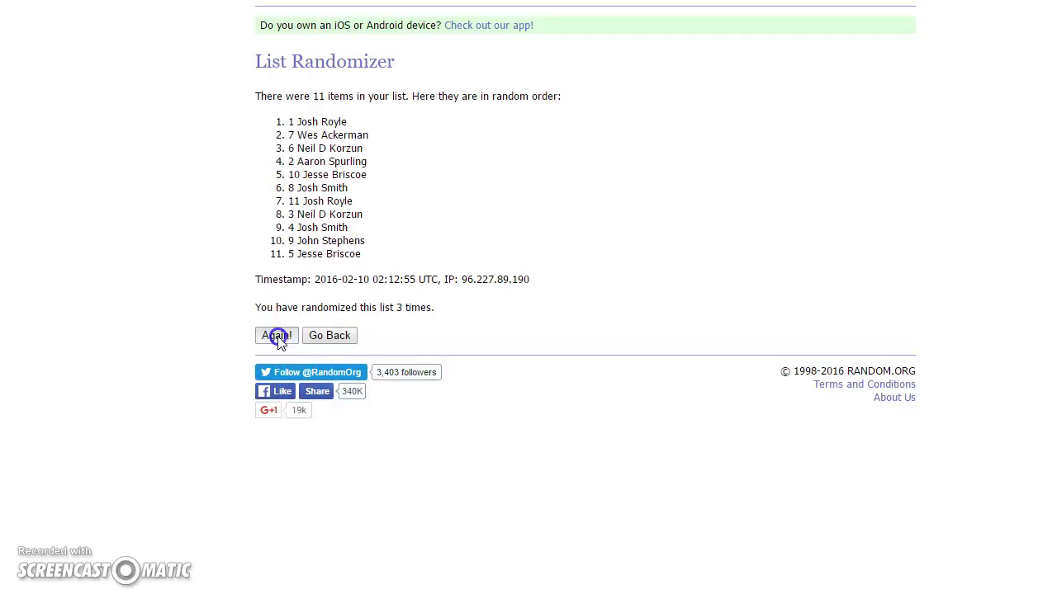
{"action": "left_click", "coordinate": [276, 336]}
{"action": "left_click", "coordinate": [277, 336]}
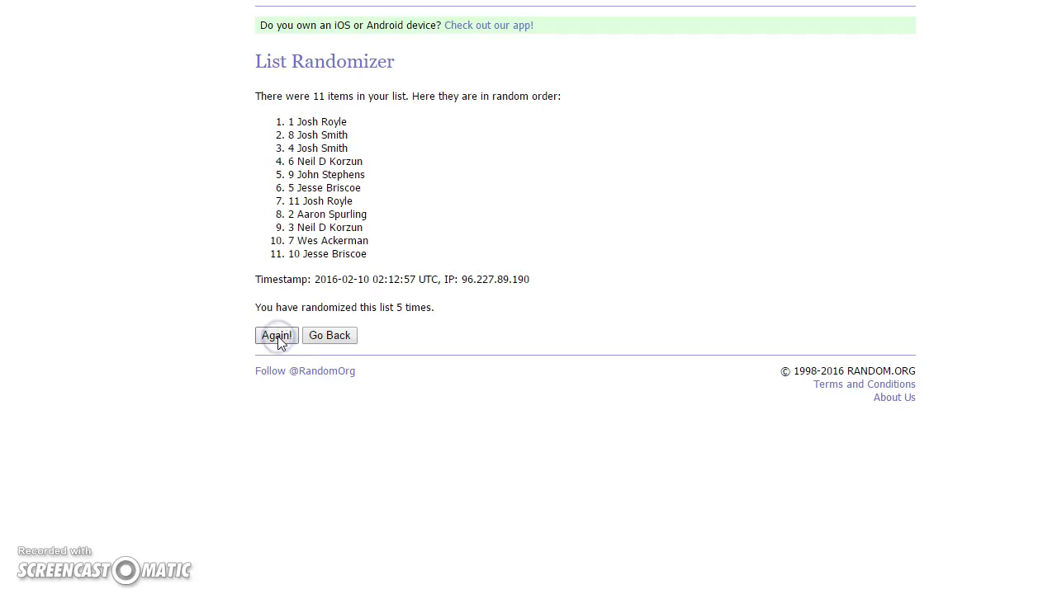
{"action": "left_click", "coordinate": [281, 338]}
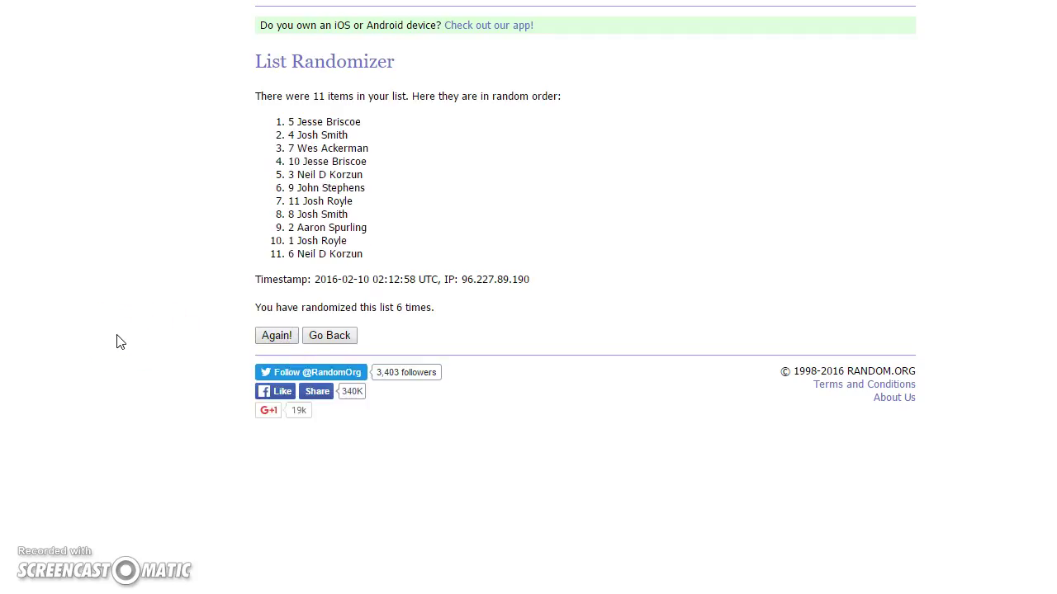
{"action": "key", "text": "alt+Tab"}
{"action": "key", "text": "alt+Tab"}
Shuffle once more with Again! for 7 times, then return to the Facebook post tab
{"action": "left_click", "coordinate": [277, 335]}
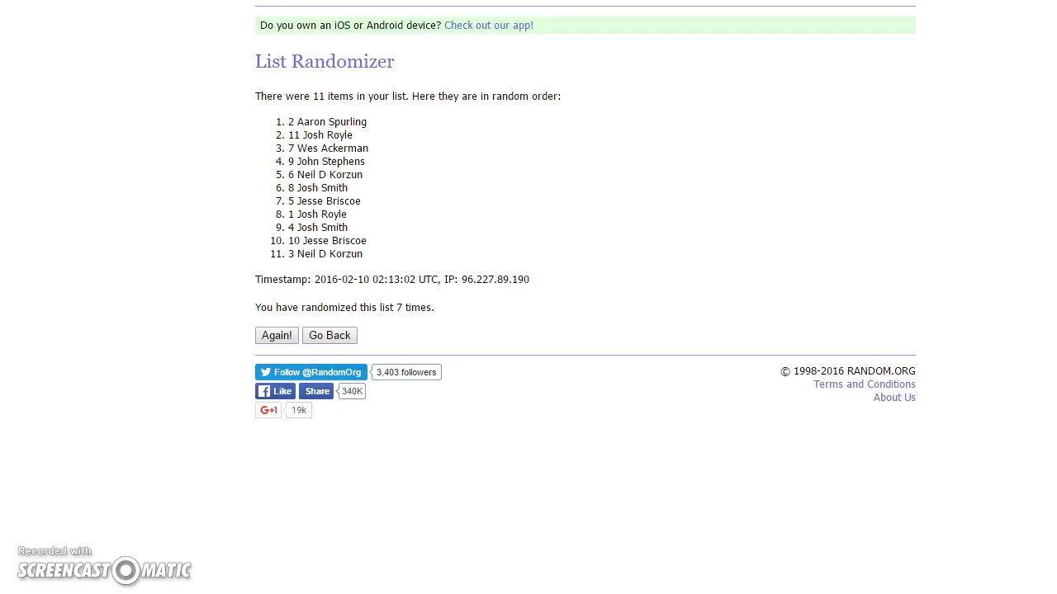
{"action": "key", "text": "ctrl+Tab"}
{"action": "key", "text": "ctrl+Tab"}
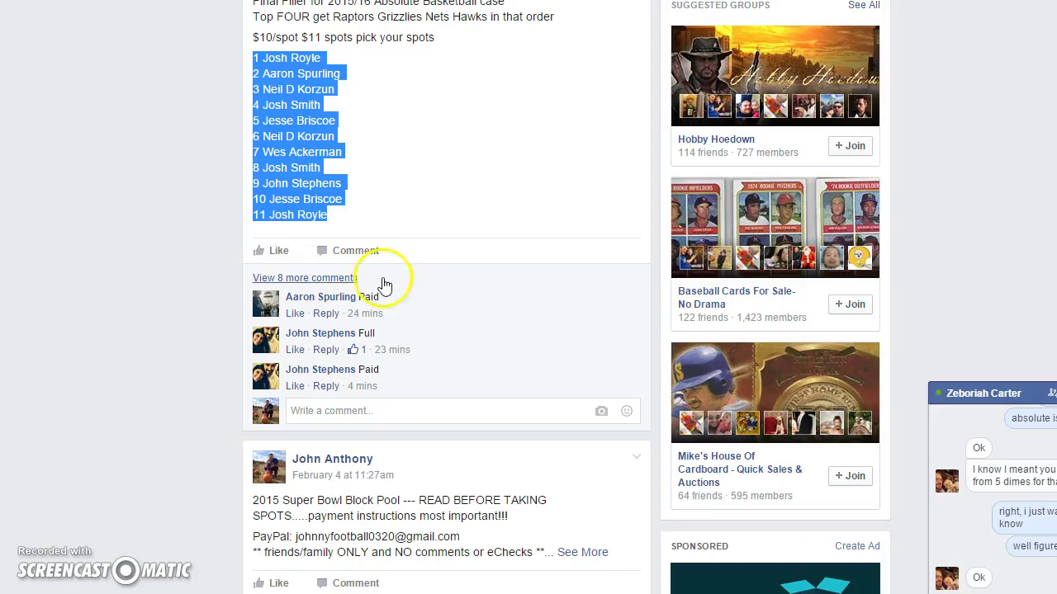
Clear the name selection and activate the 'Write a comment...' box under the post
{"action": "left_click", "coordinate": [371, 411]}
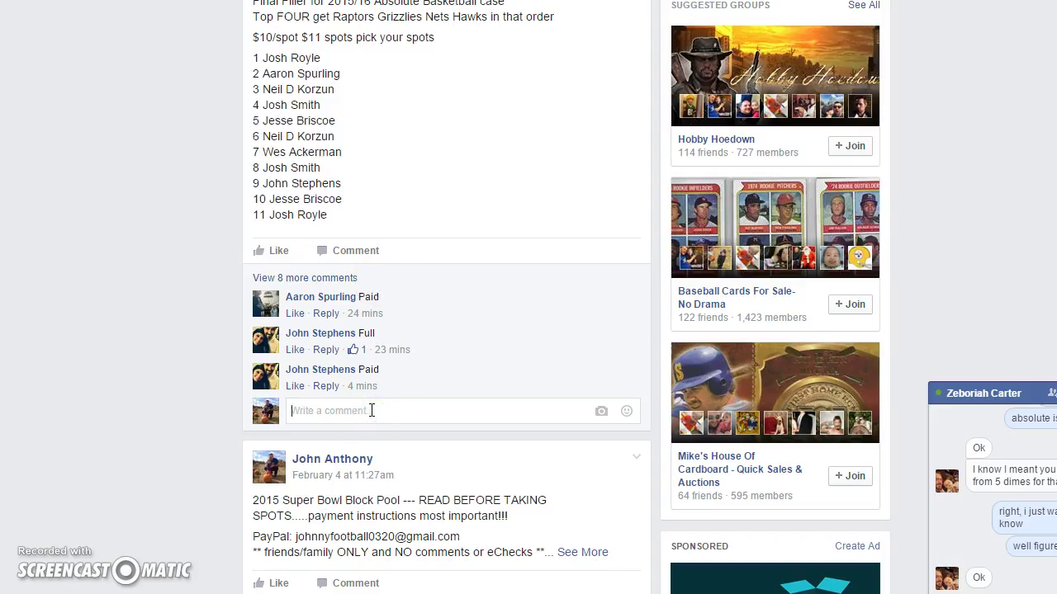